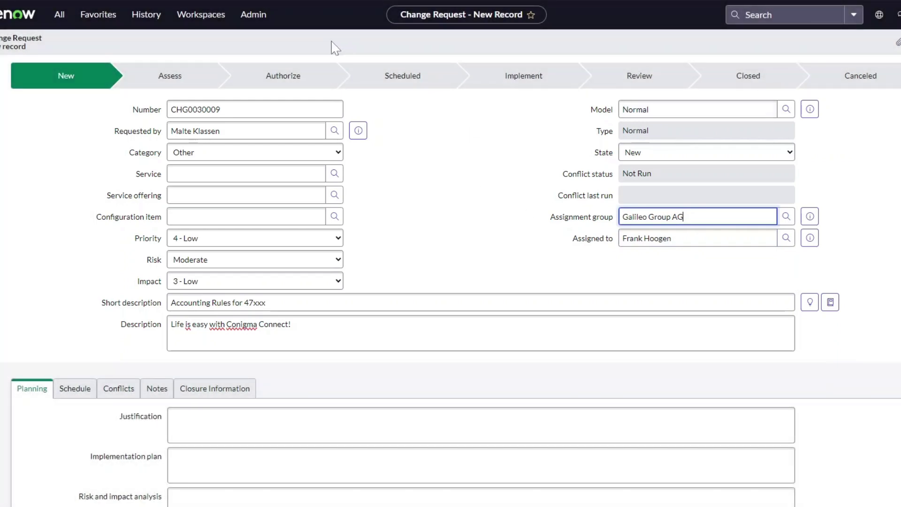
Step: Save the new Accounting Rules for 47xxx change request CHG0030009 from the form header menu
right_click(336, 47)
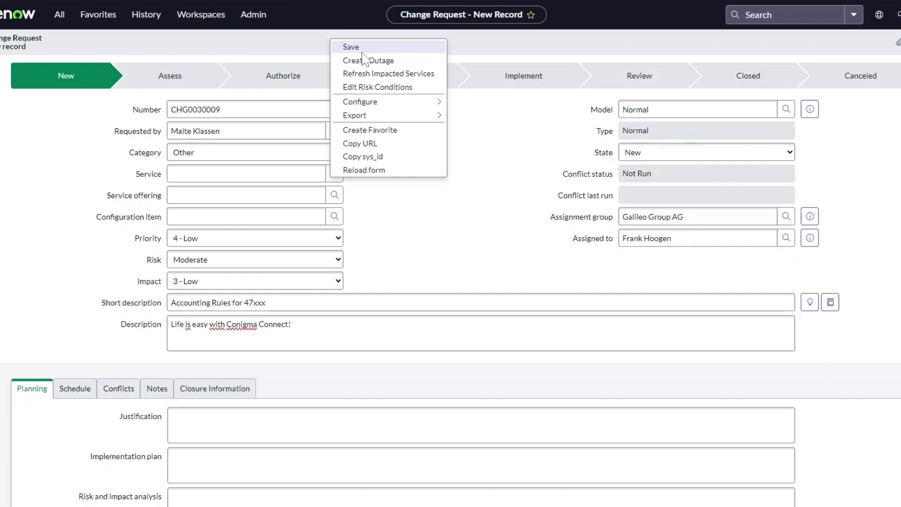
left_click(351, 47)
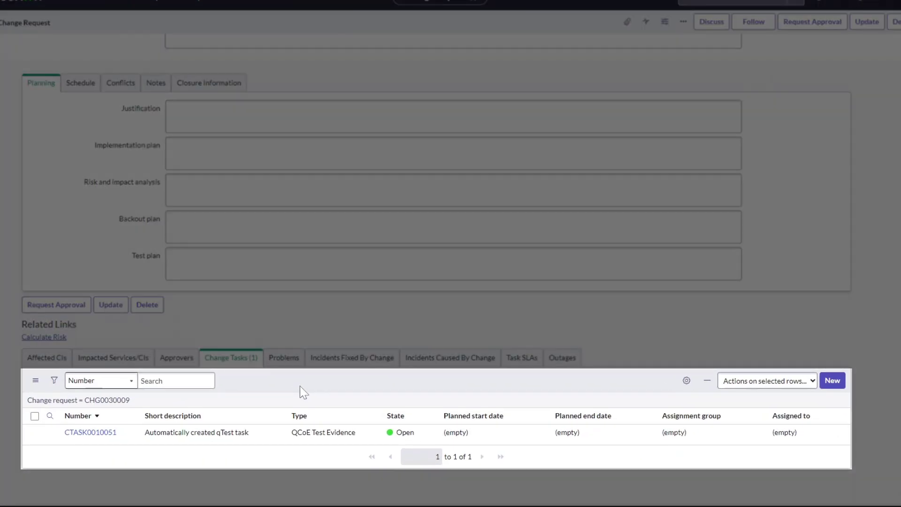
Step: Open the auto-created qTest change task CTASK0010051 from the Change Tasks list
left_click(90, 431)
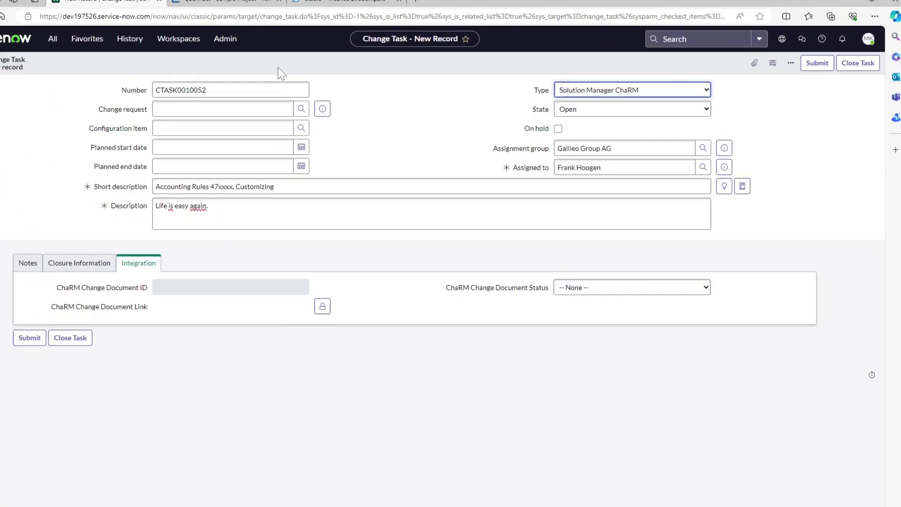
Step: Save the ChaRM change task CTASK0010052 from its form header menu
right_click(278, 67)
left_click(330, 76)
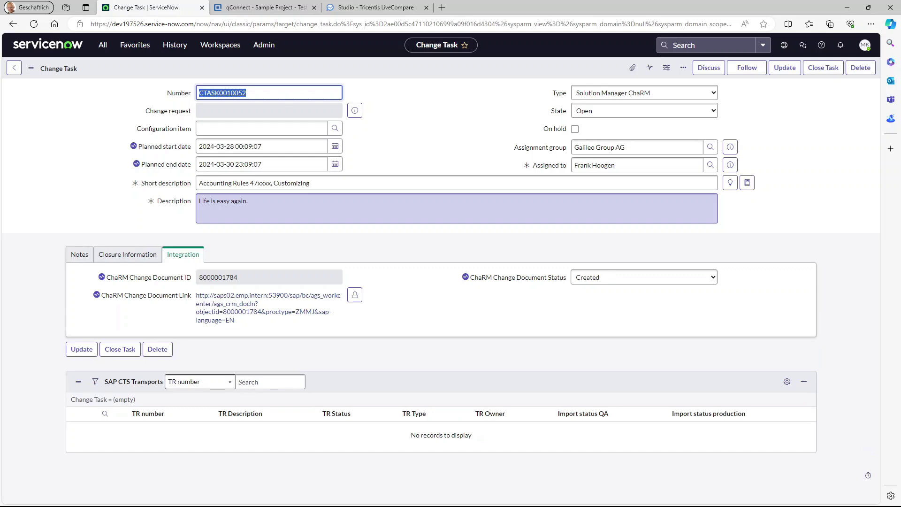
left_click(239, 313)
left_click(360, 97)
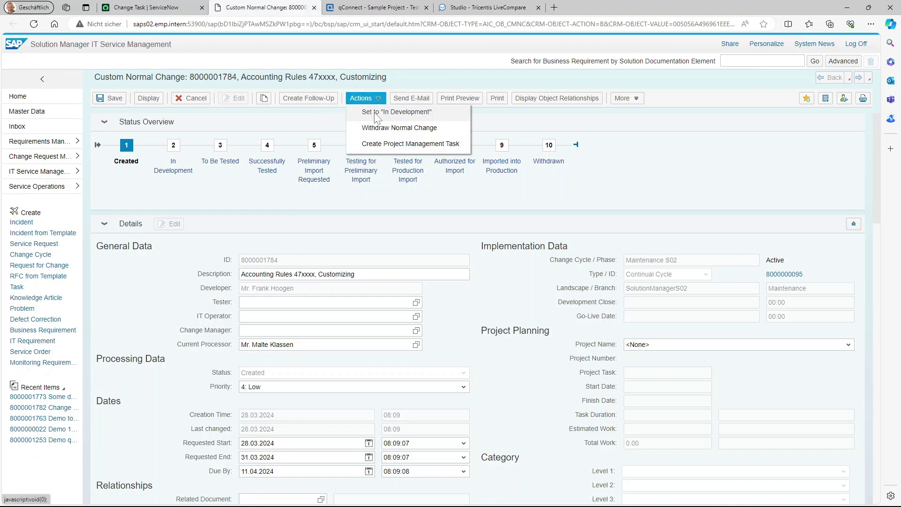
left_click(395, 112)
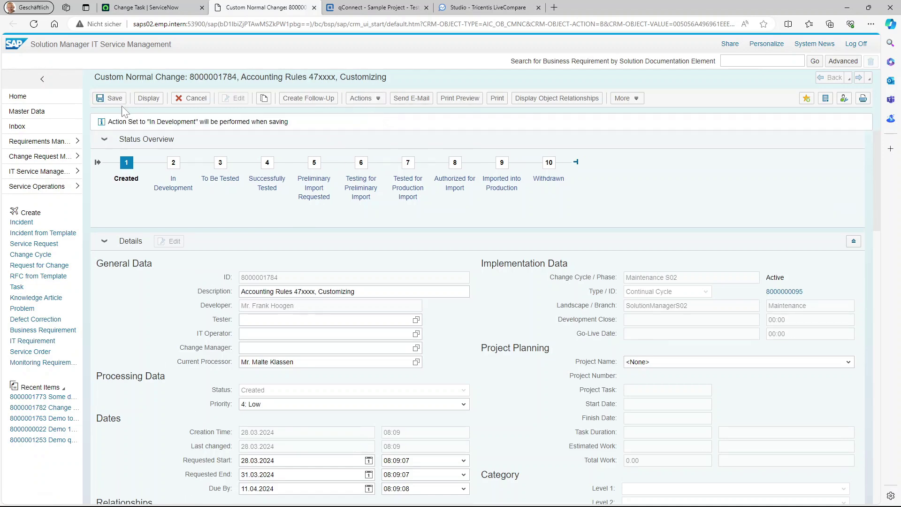
left_click(148, 7)
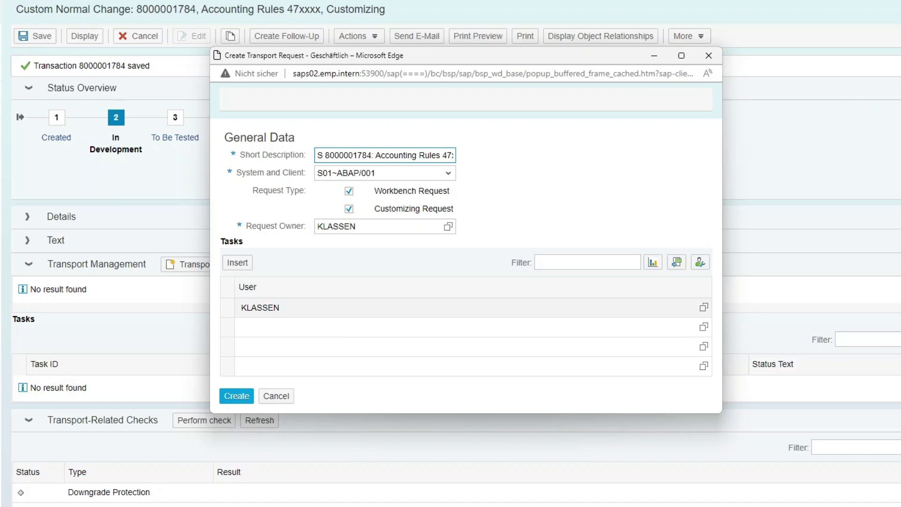
left_click(349, 191)
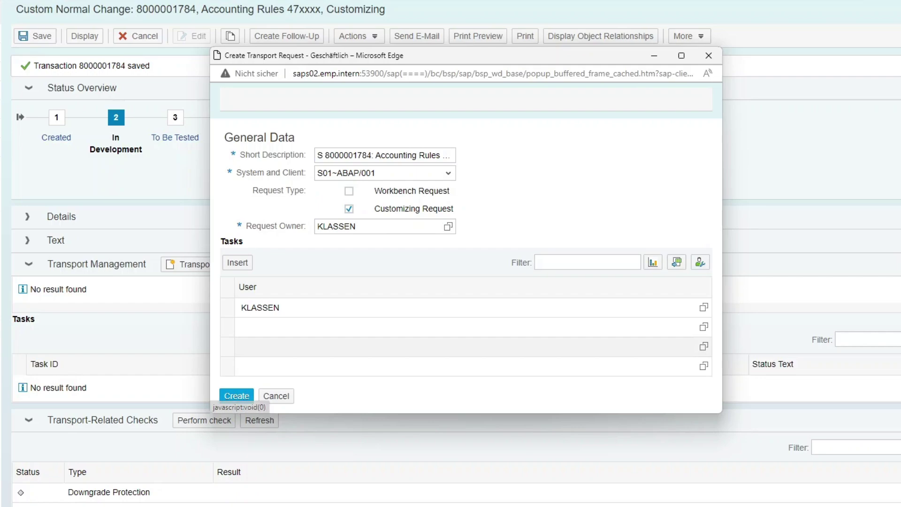
left_click(236, 396)
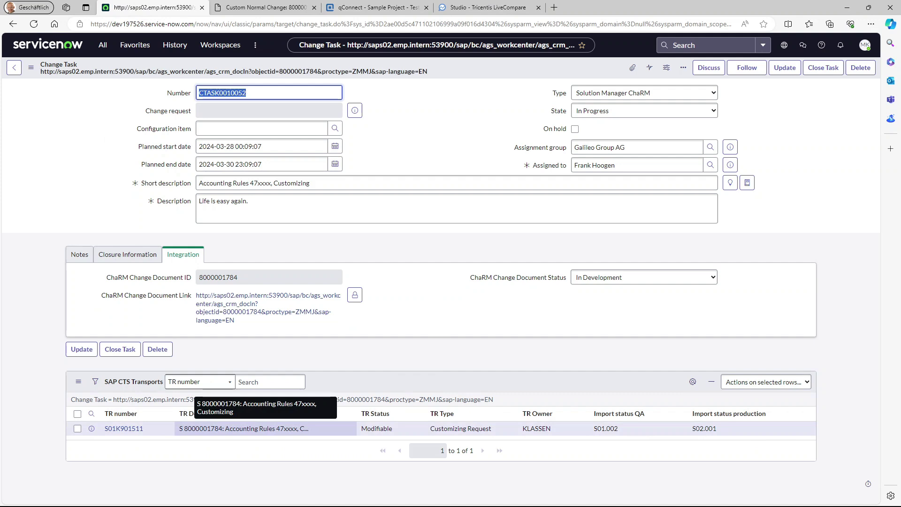
left_click(294, 7)
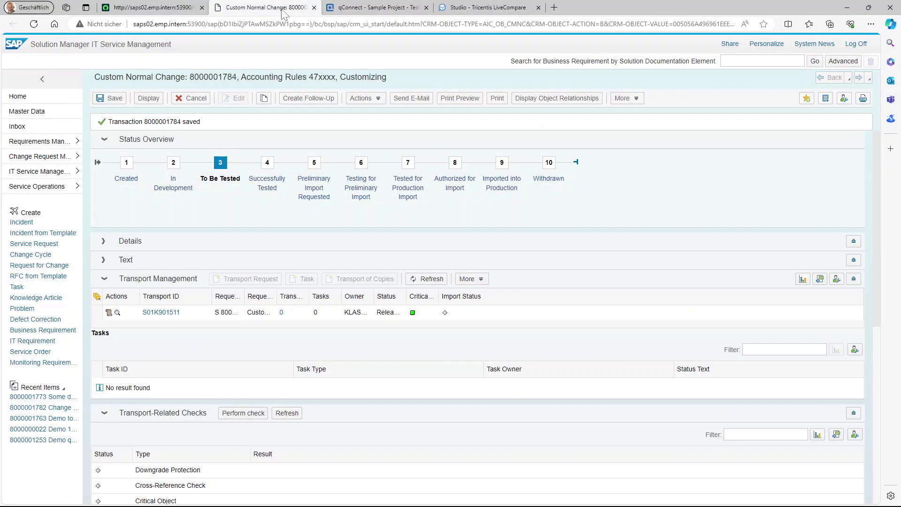
Step: Trigger a manual LC Smart Impact analysis and check LiveCompare's running process runs
left_click(361, 98)
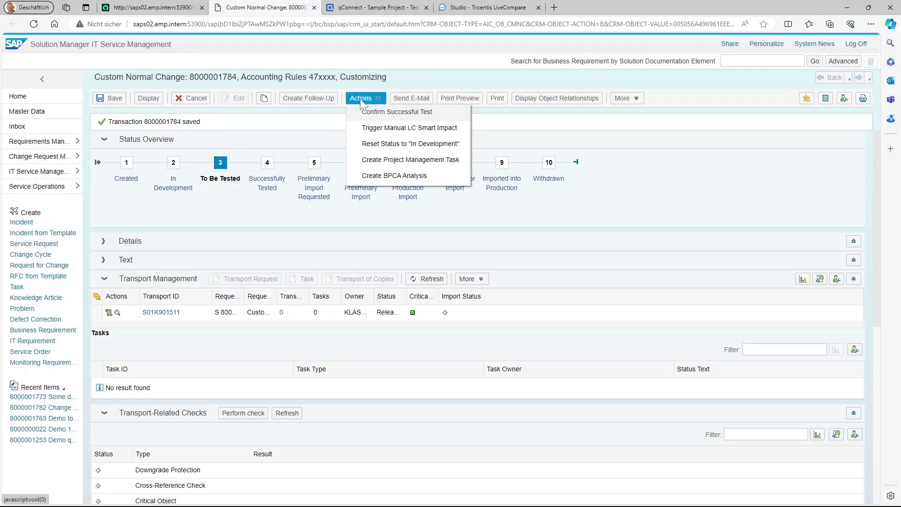
left_click(409, 128)
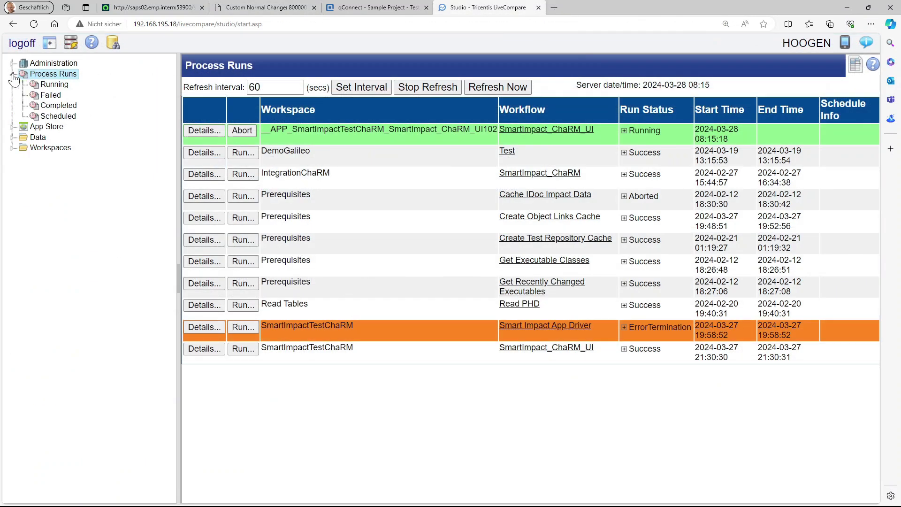
left_click(54, 85)
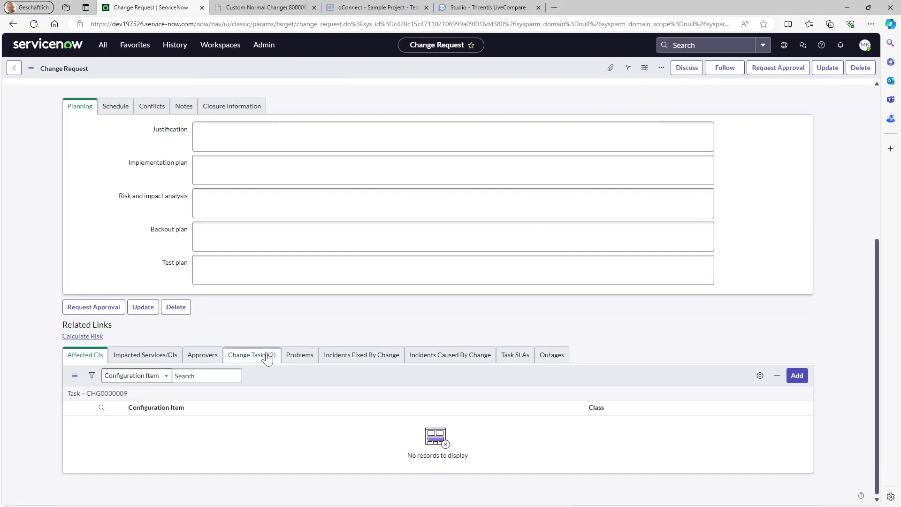
Step: Download the Smart Impact Testing Details XLSM from CTASK0010051's attachments and open it
left_click(251, 354)
left_click(125, 441)
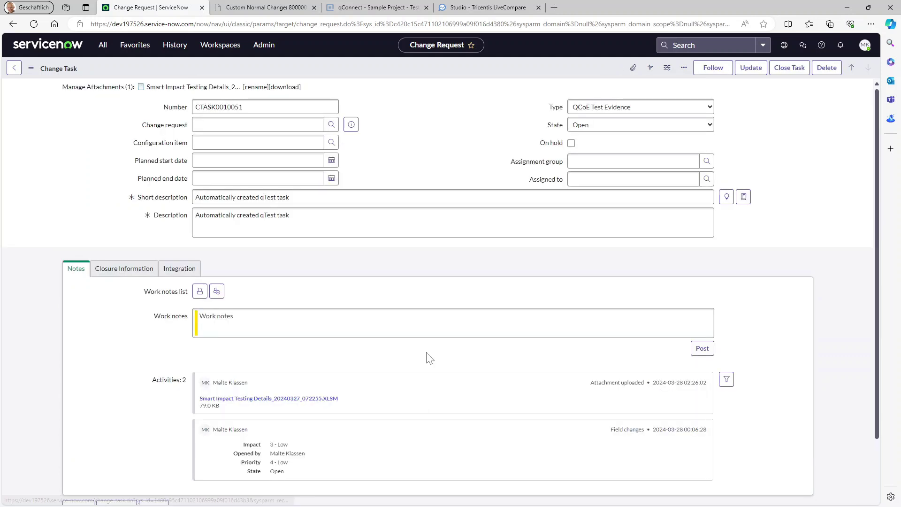
left_click(599, 68)
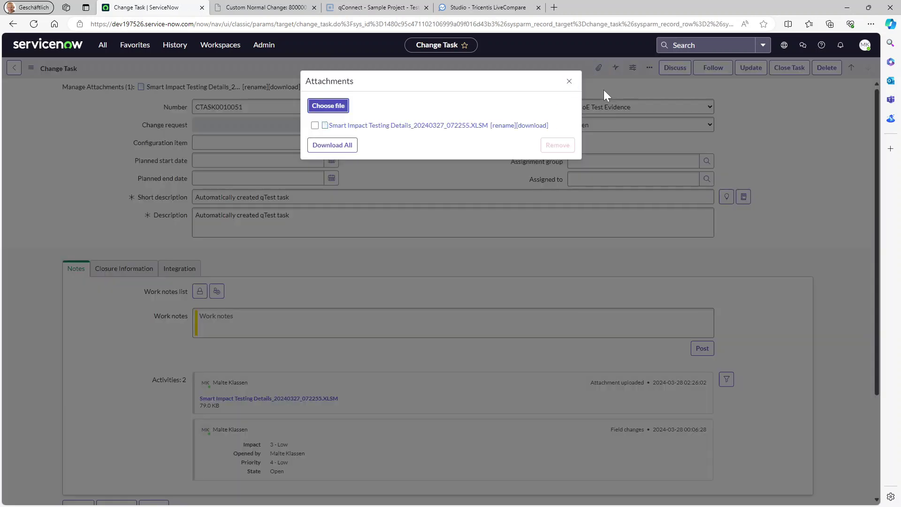
left_click(411, 132)
left_click(695, 65)
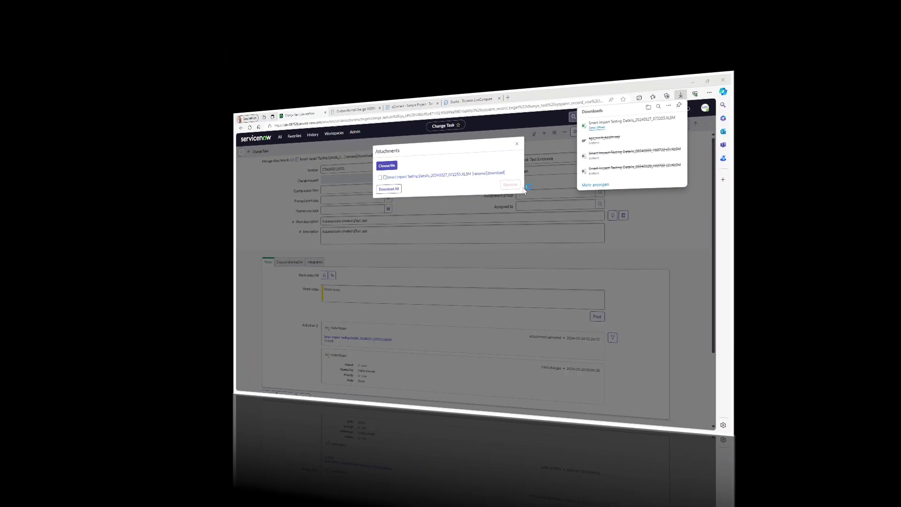